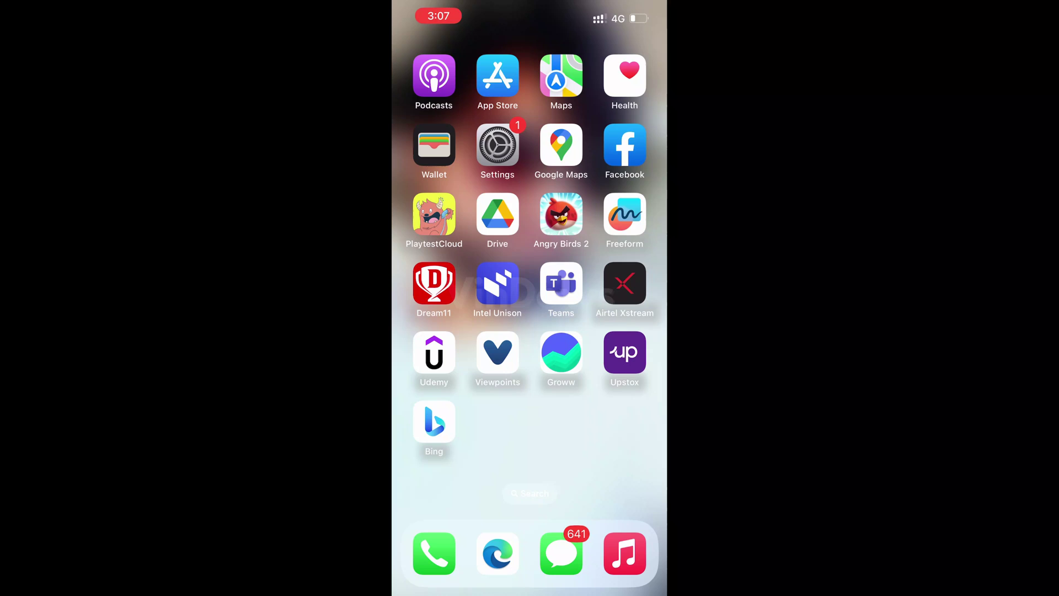
# On the iPhone, start a new Intel Unison transfer that picks from the Gallery.
pyautogui.click(497, 283)
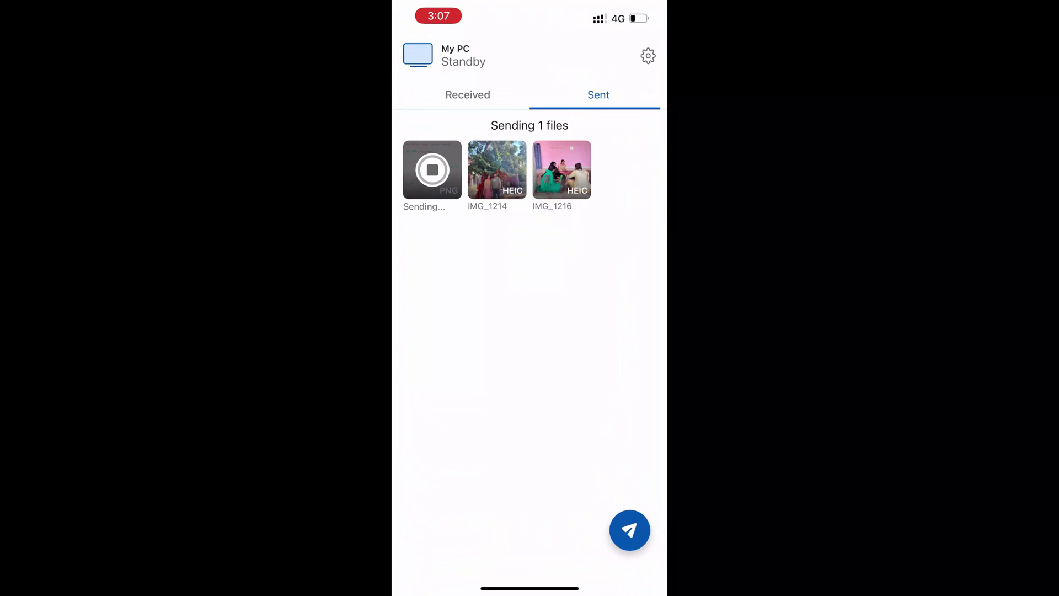
pyautogui.click(630, 528)
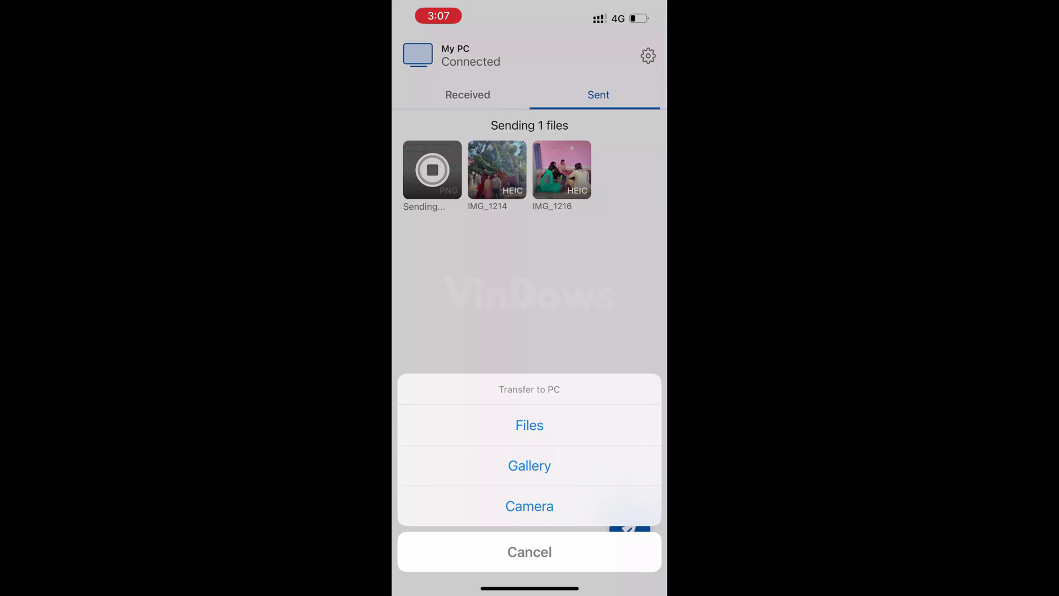
pyautogui.click(530, 465)
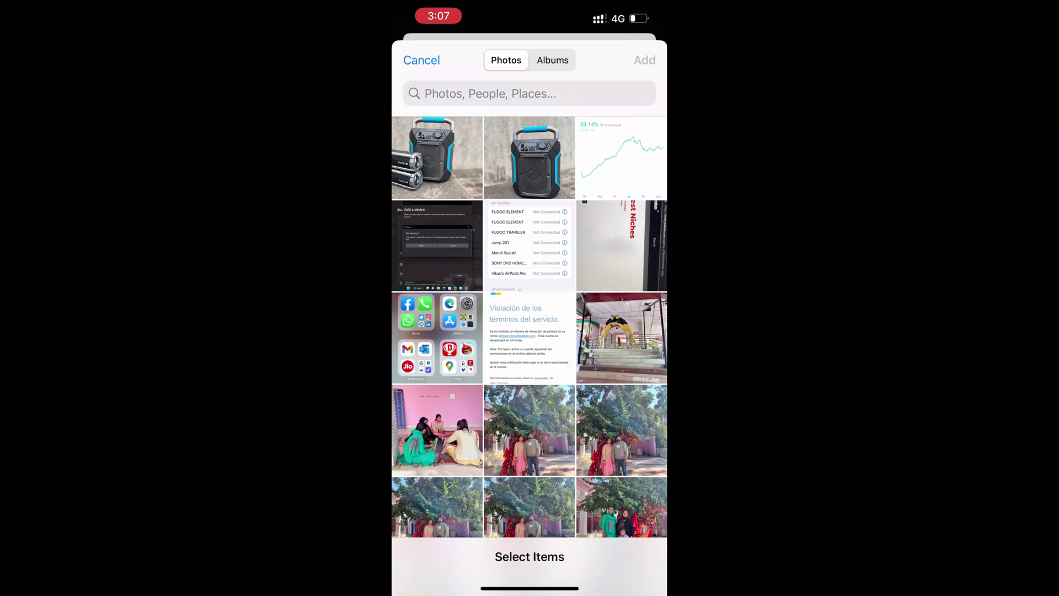
# Select four photos in the gallery to send to the PC.
pyautogui.click(437, 157)
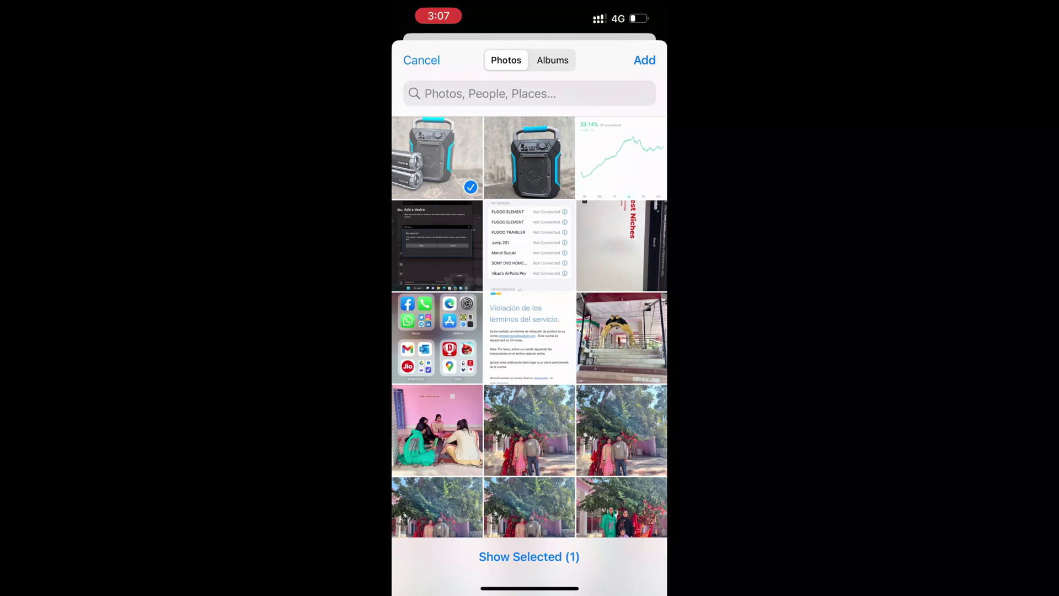
pyautogui.click(529, 157)
pyautogui.click(621, 337)
pyautogui.click(436, 429)
# Confirm sending the four selected photos to the PC.
pyautogui.click(644, 59)
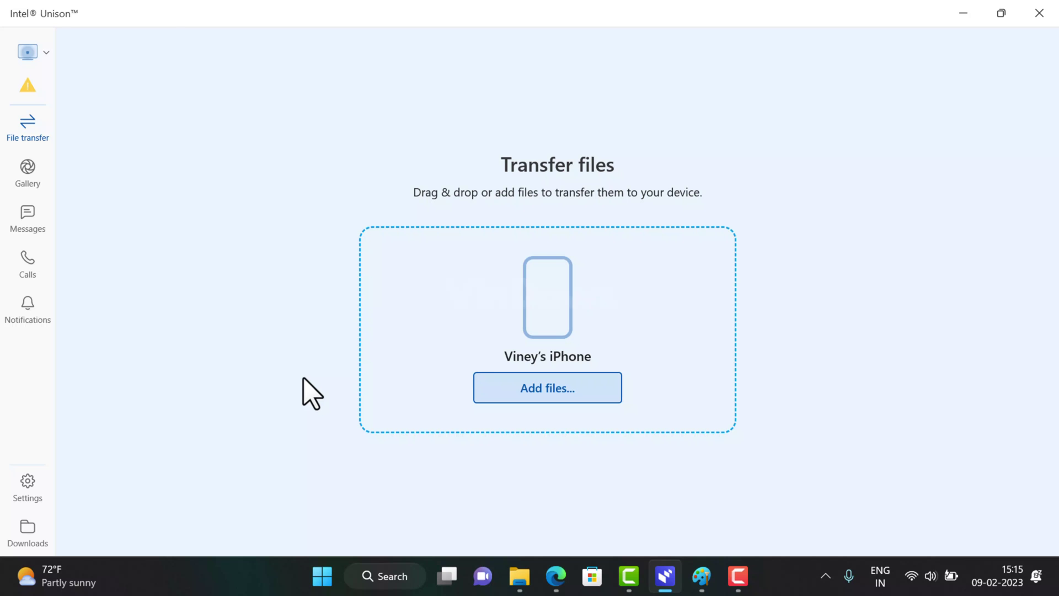
# Open the received Photos folder from Intel Unison's Downloads and show it as Large icons.
pyautogui.click(28, 530)
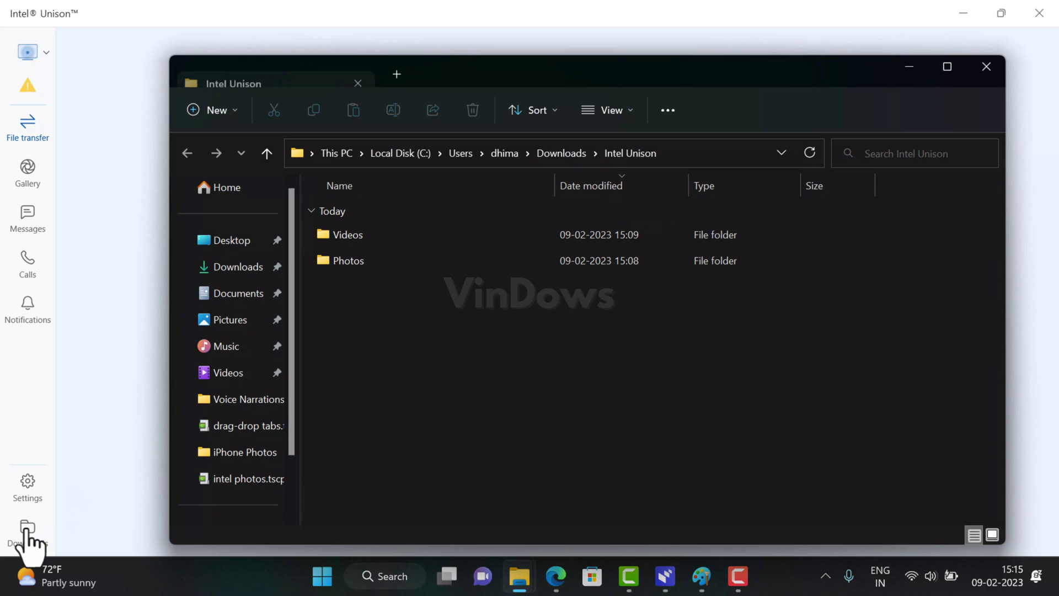
pyautogui.click(390, 268)
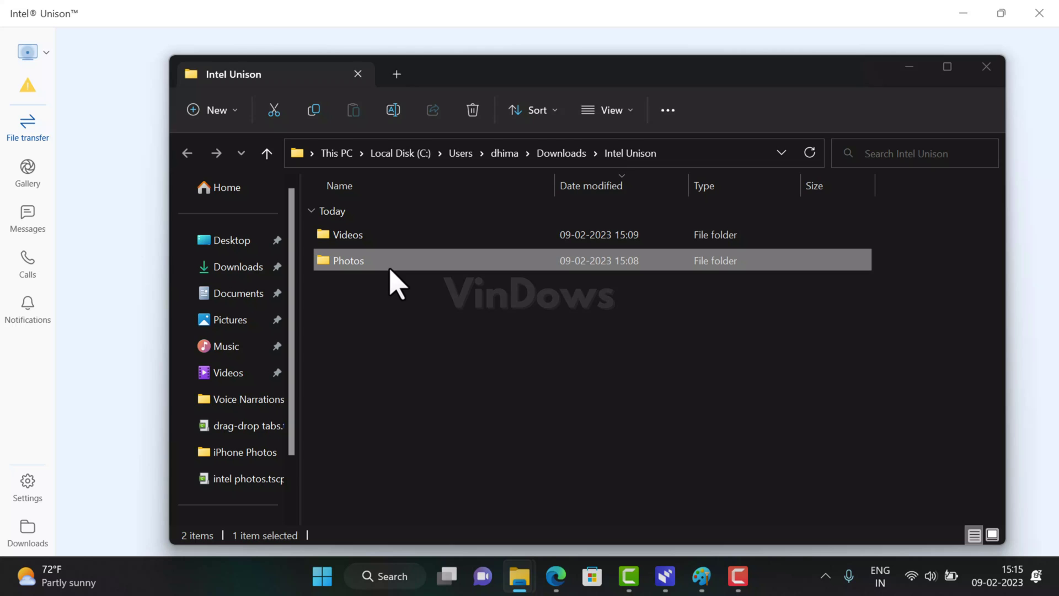
pyautogui.doubleClick(390, 268)
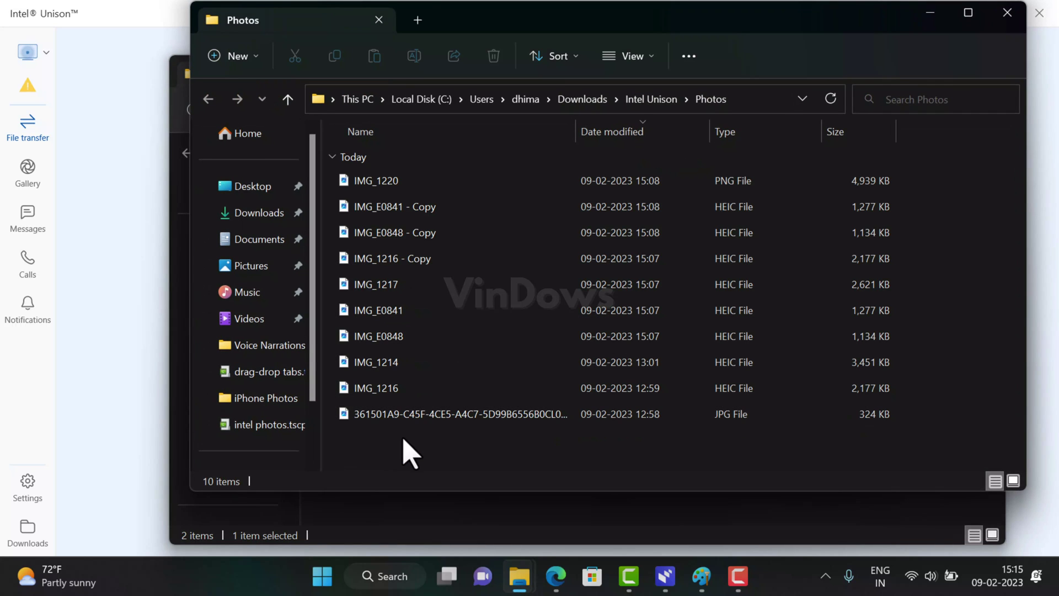
pyautogui.rightClick(406, 449)
pyautogui.moveTo(496, 279)
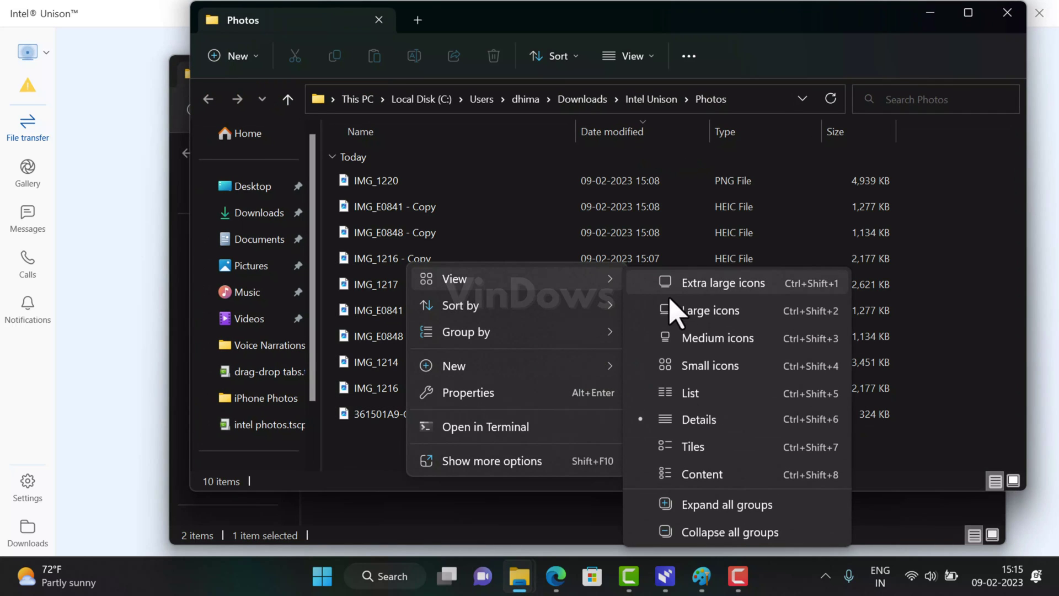
pyautogui.click(704, 310)
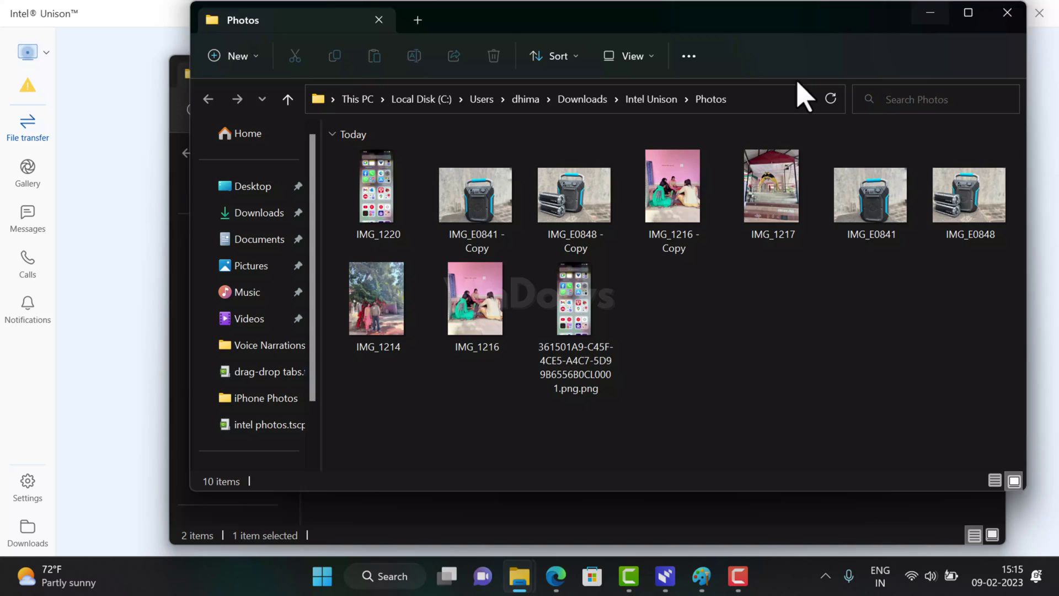
# Close the Photos window and open the Videos folder to see the MP4 recording.
pyautogui.hotkey('ctrl', 'w')
pyautogui.doubleClick(495, 234)
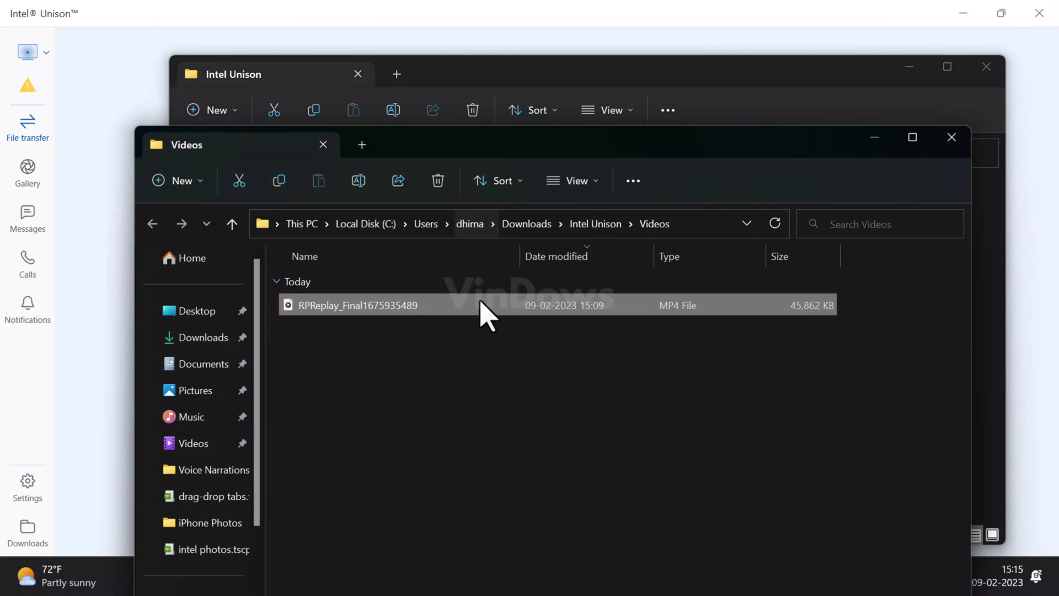